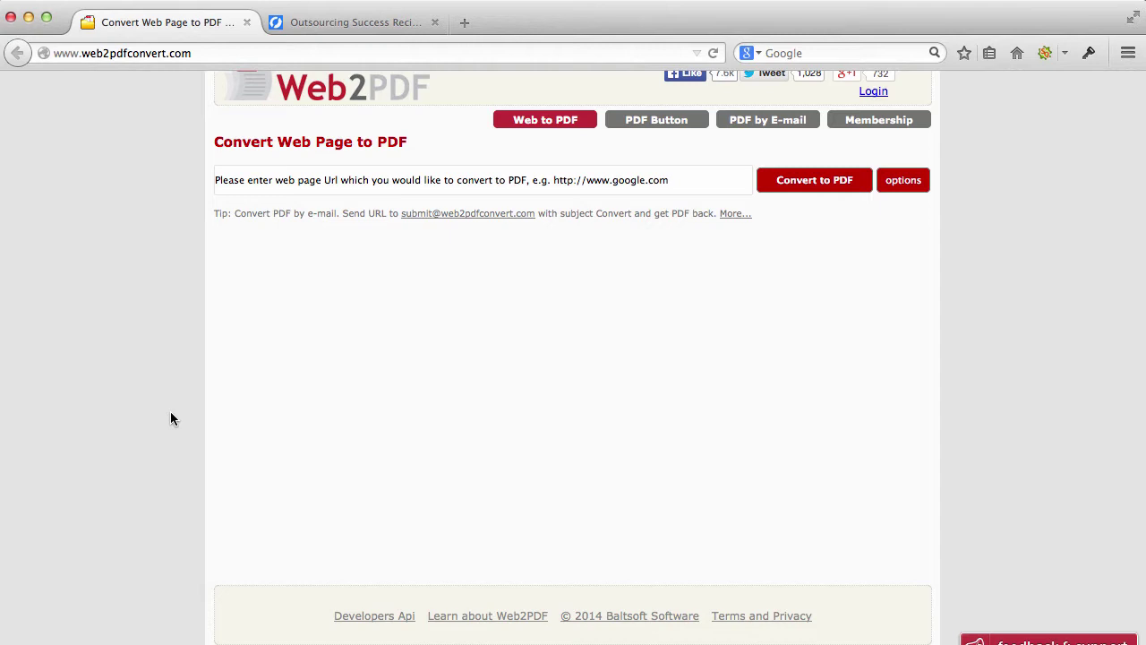
Copy the web address of the Outsourcing Success Recipe article and enter it as the page to convert in Web2PDF.
click(341, 24)
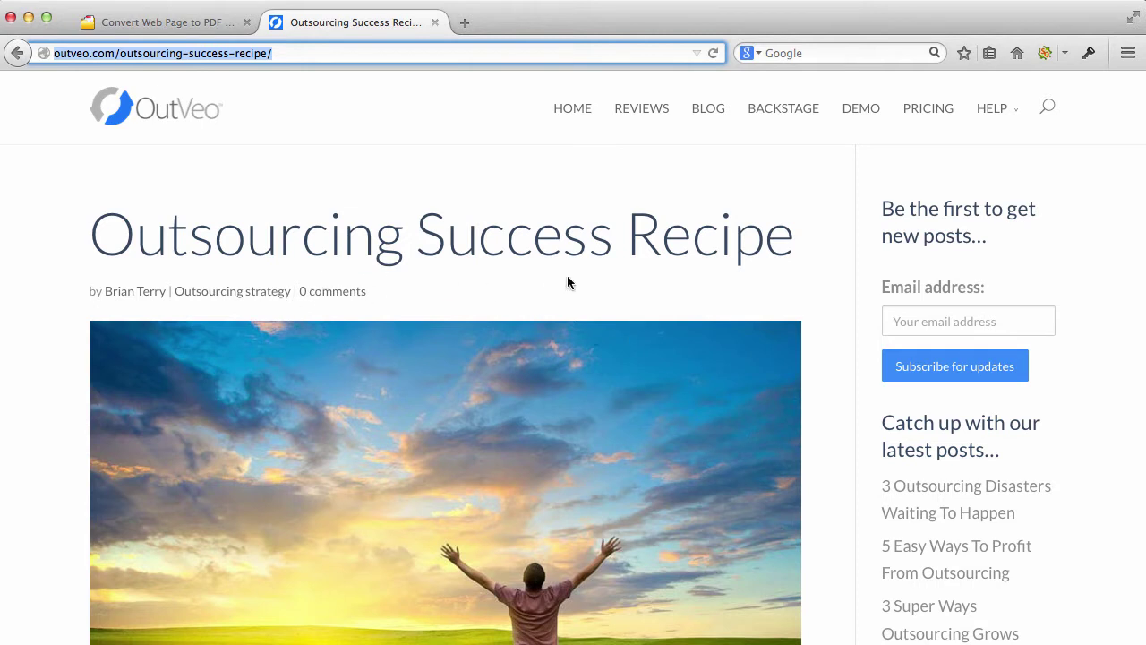
drag(279, 52, 52, 53)
key(super+c)
click(158, 27)
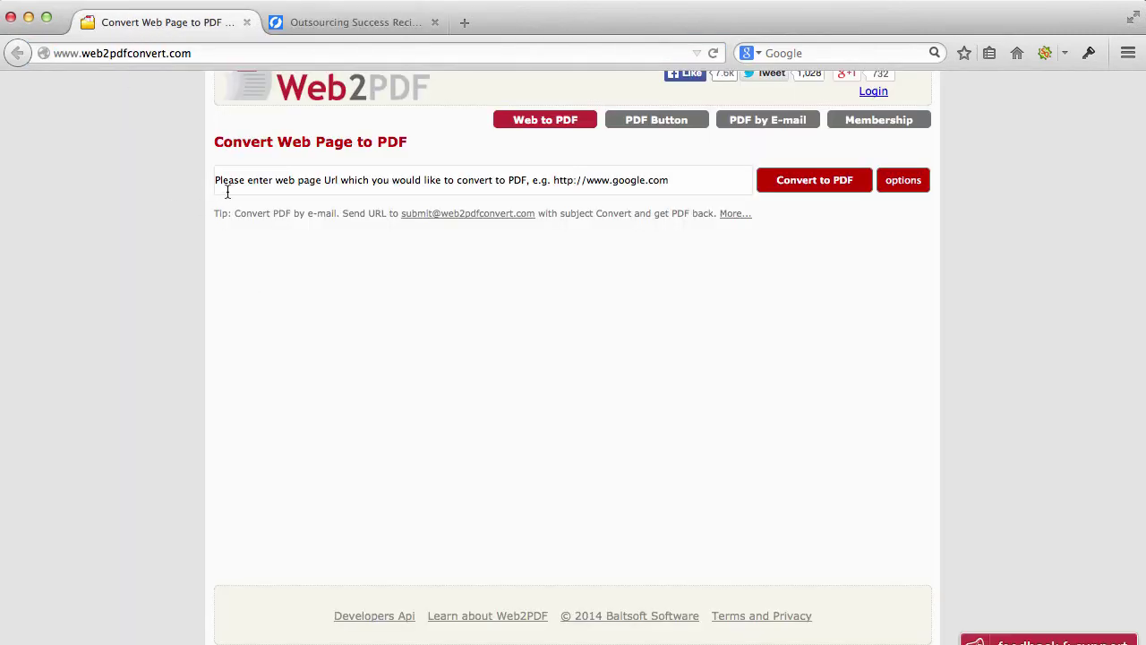
click(310, 183)
key(super+v)
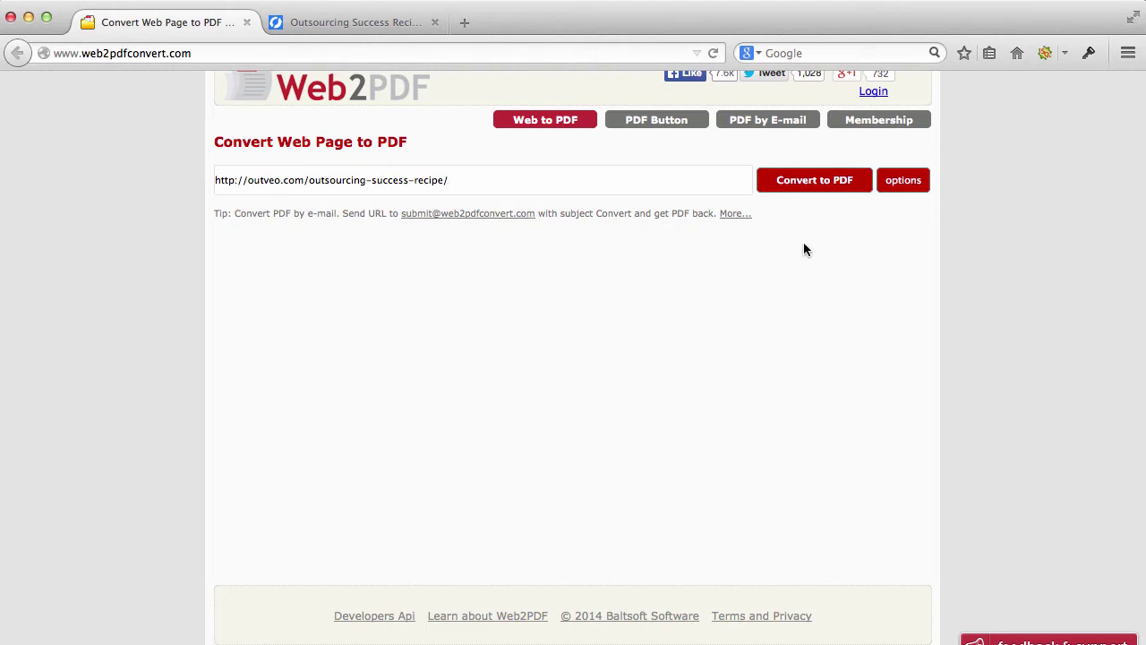
Review the PDF conversion options, including page size, margins, security and HTML settings, and close them.
click(901, 183)
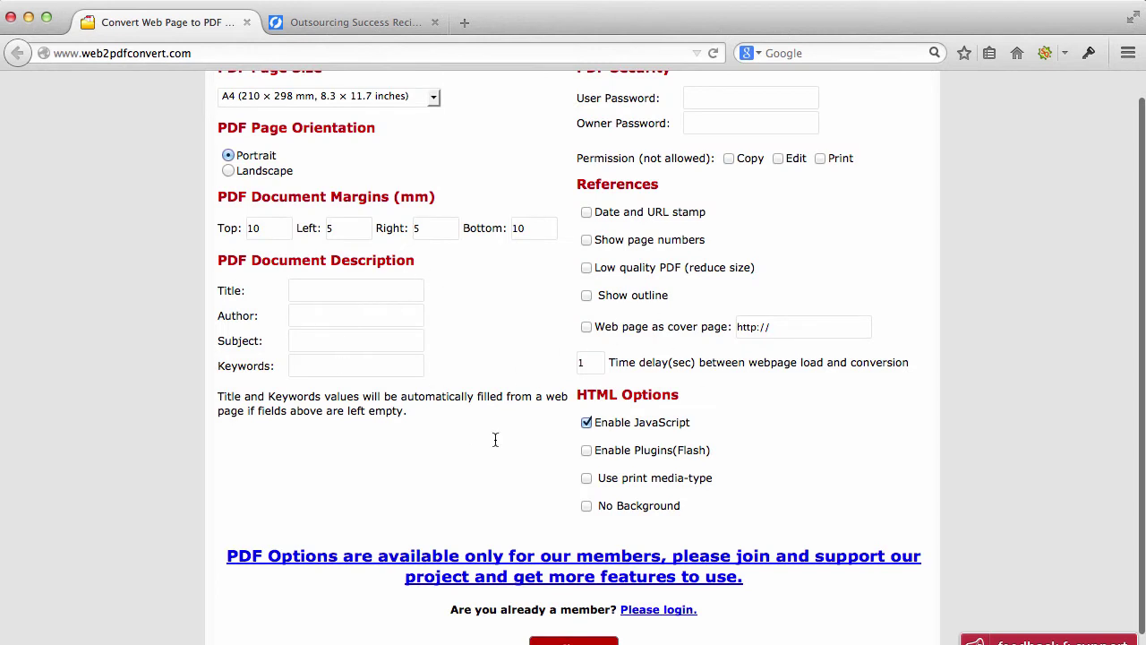
scroll(911, 402, down, 1)
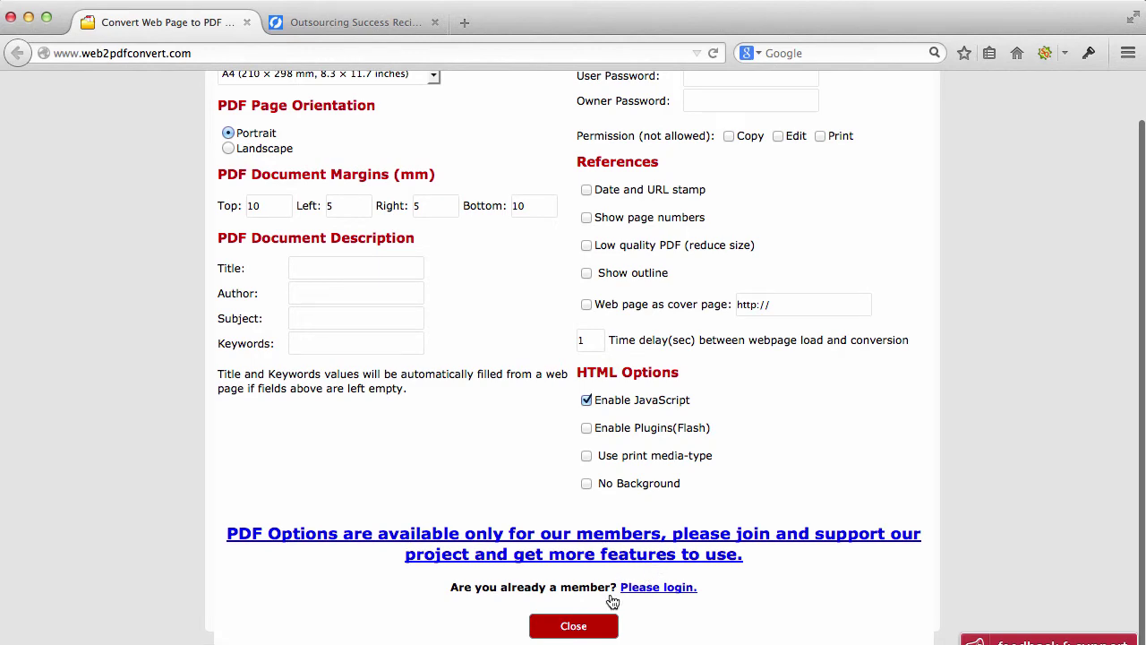
click(576, 628)
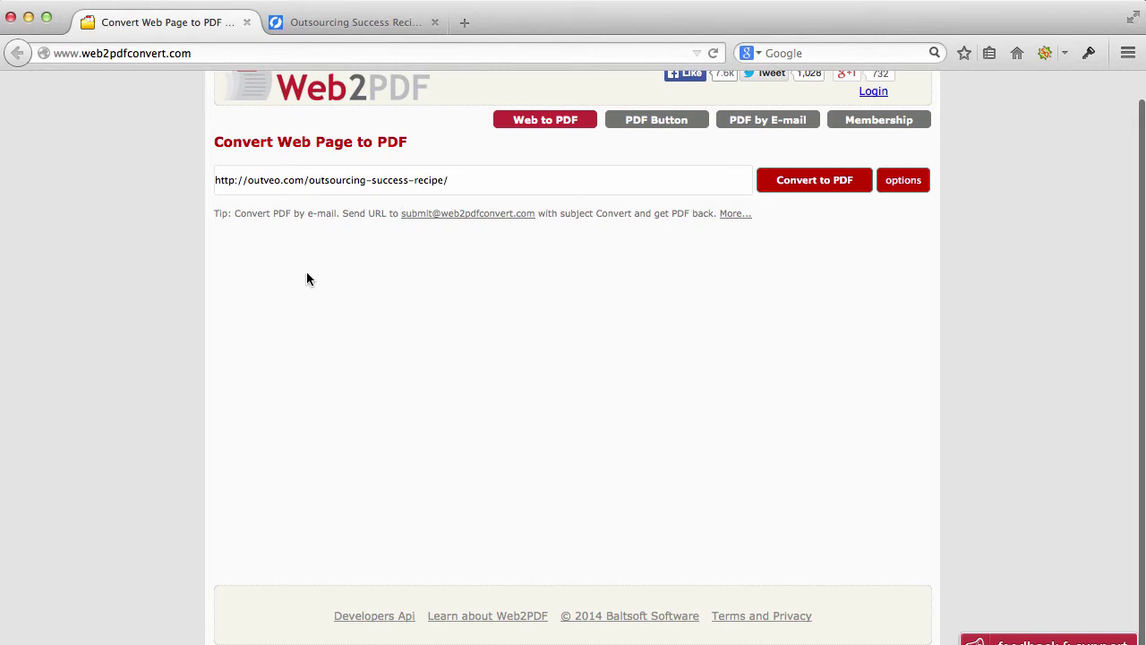
Convert the article page to PDF and save outveo-com.pdf to the computer.
click(826, 182)
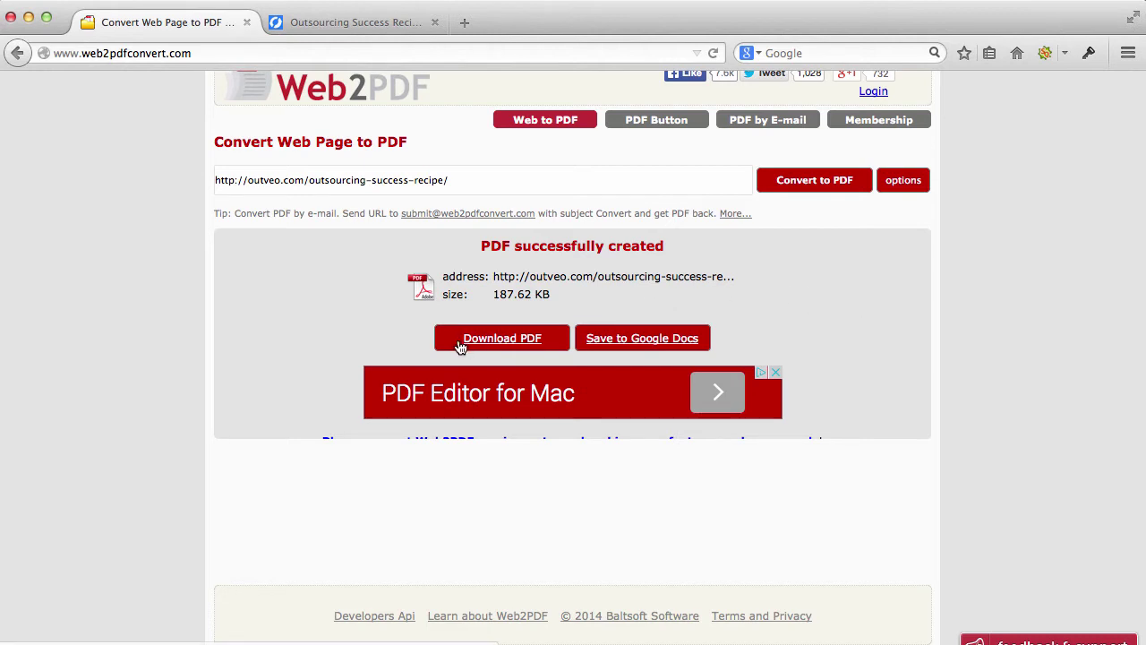
click(487, 346)
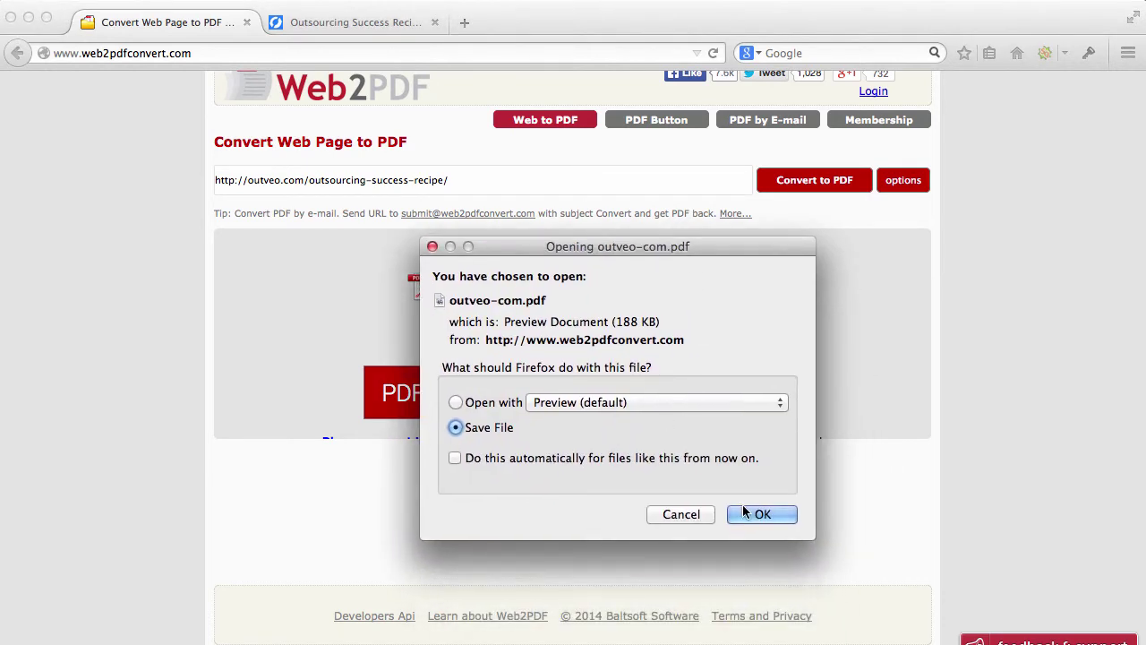
click(769, 521)
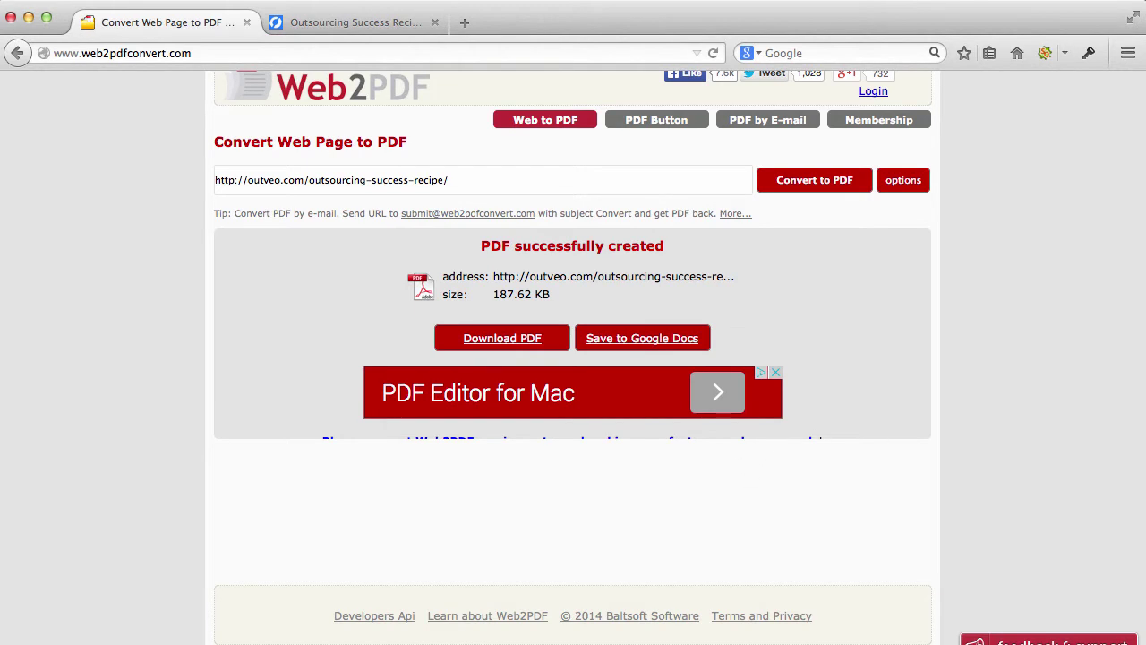
Open the Downloads folder to find outveo-com.pdf, and copy the title "Outsourcing Success Recipe" from the article page.
click(887, 643)
drag(311, 257, 476, 273)
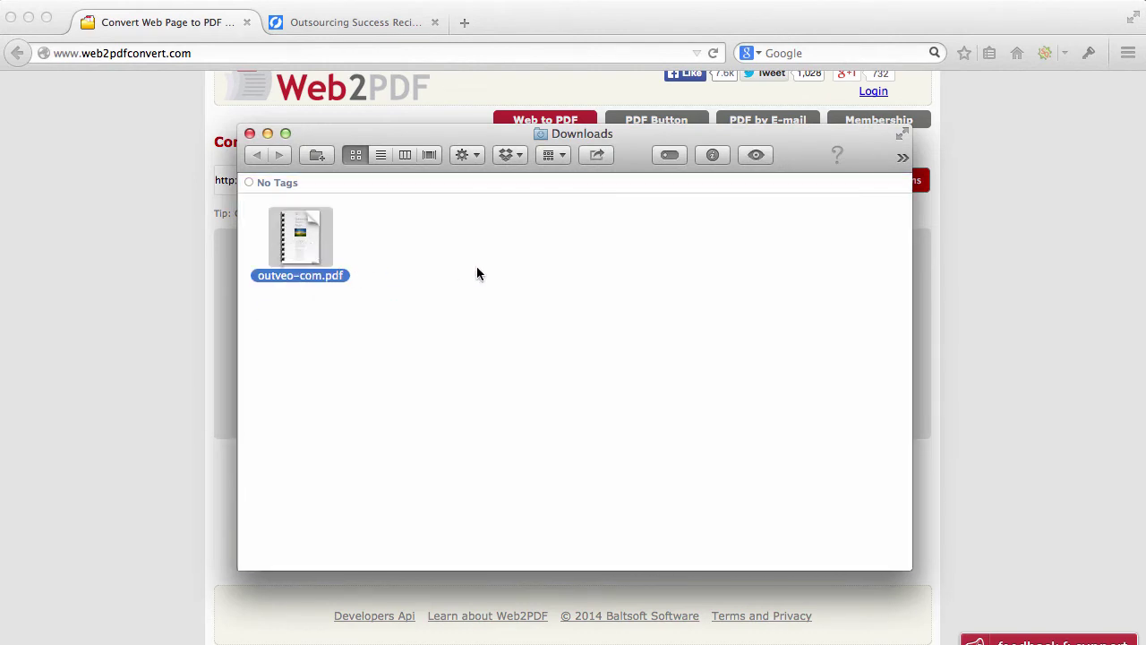
click(315, 272)
drag(313, 274, 259, 275)
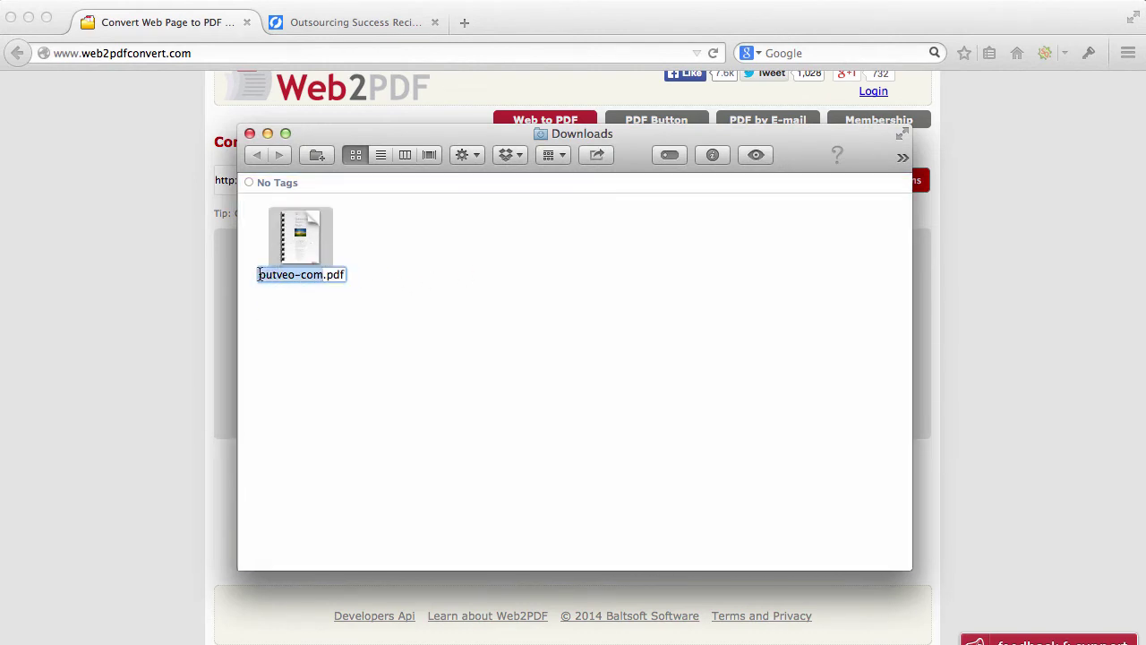
click(340, 25)
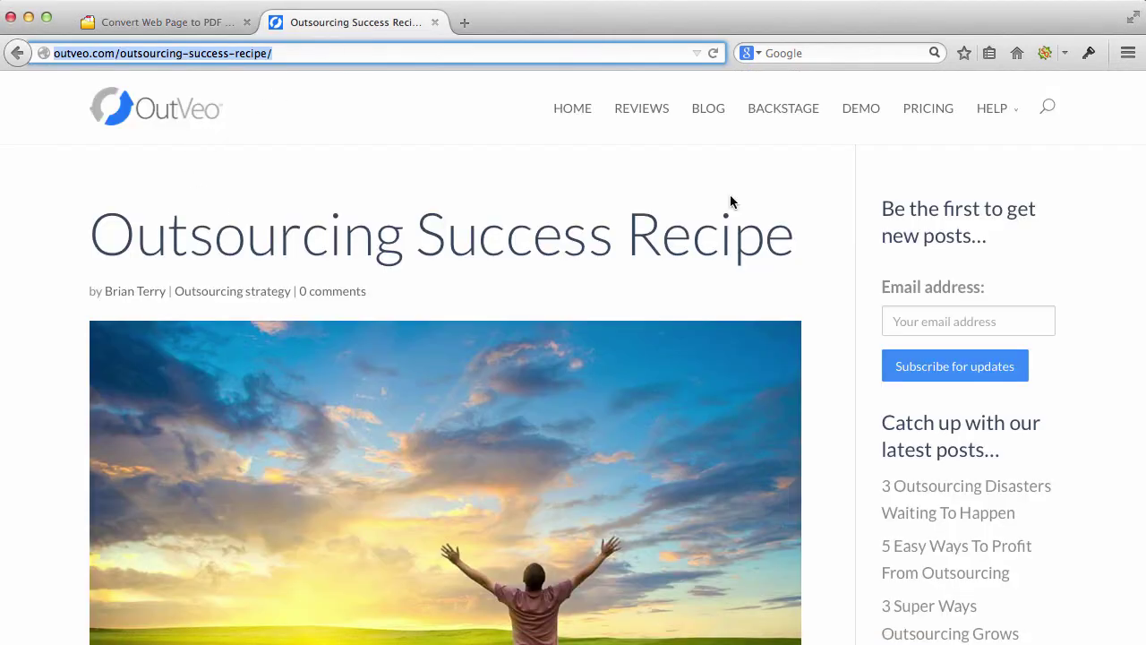
drag(778, 238, 106, 231)
key(super+c)
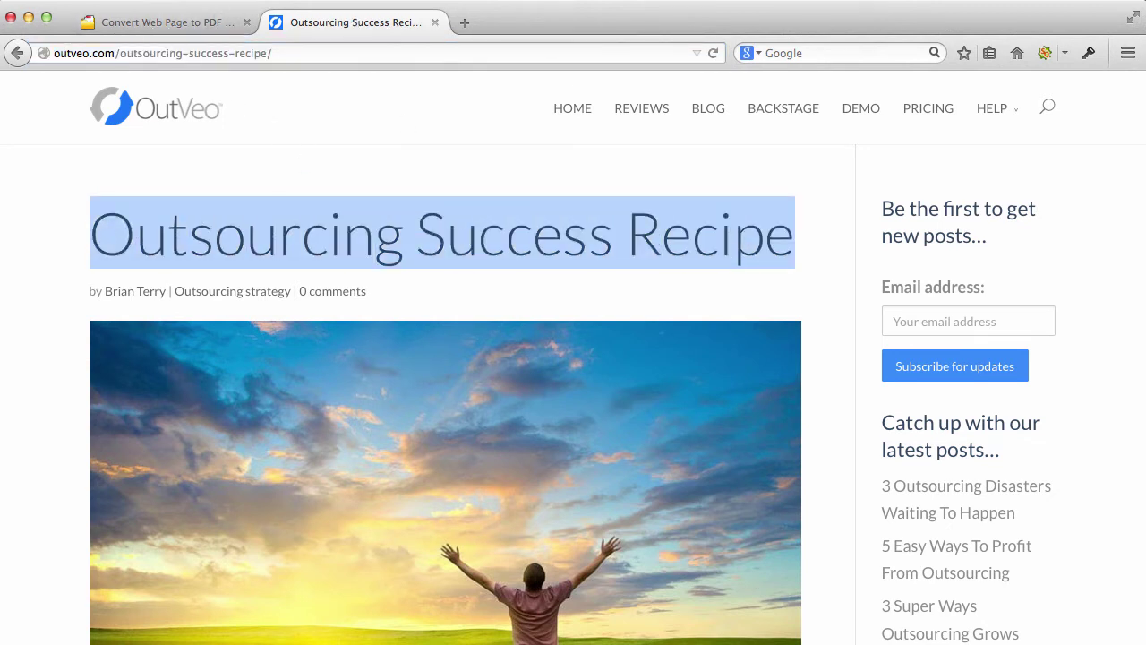
Rename outveo-com.pdf in Downloads as Outsourcing-Success-Recipe.pdf, using the copied title with hyphens instead of spaces.
key(super+Tab)
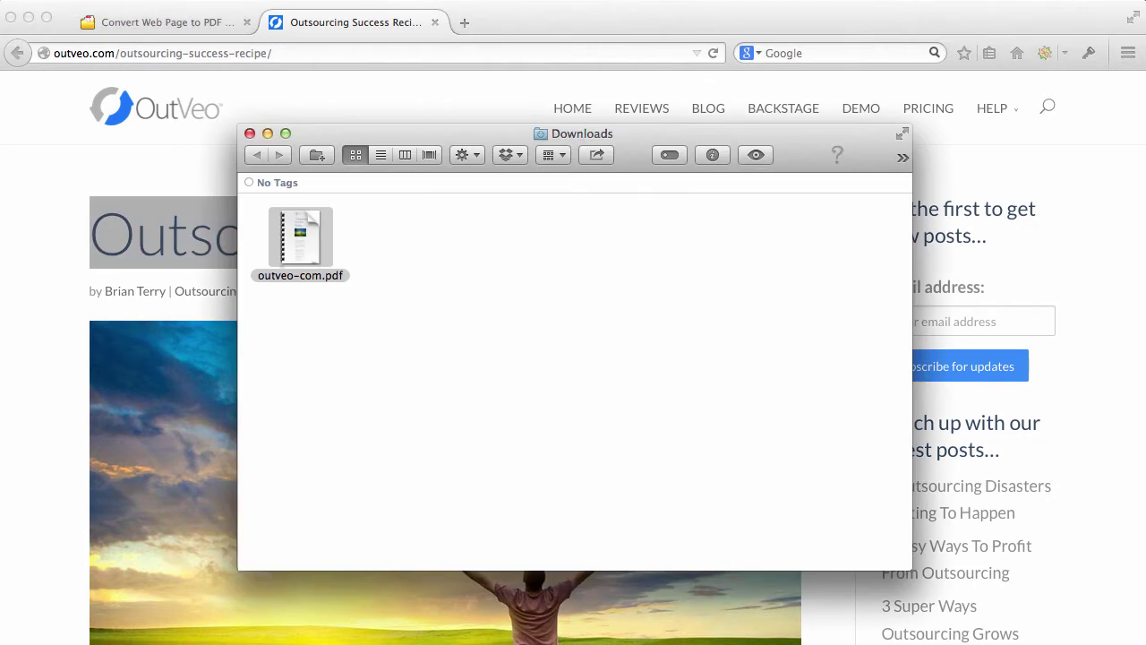
key(Return)
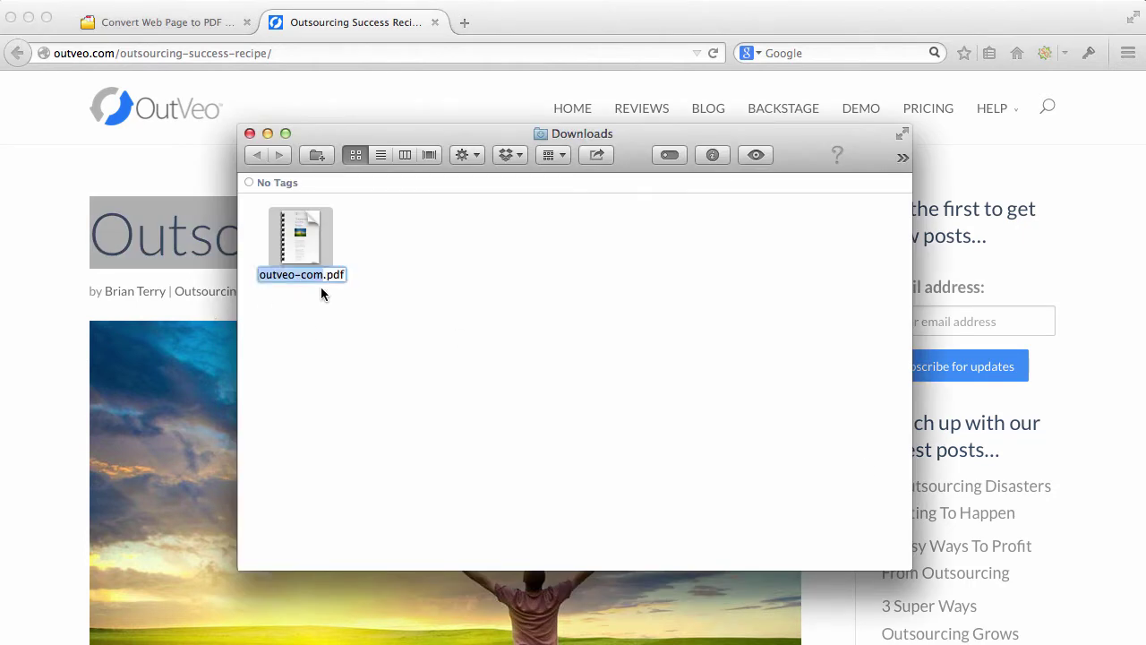
key(super+v)
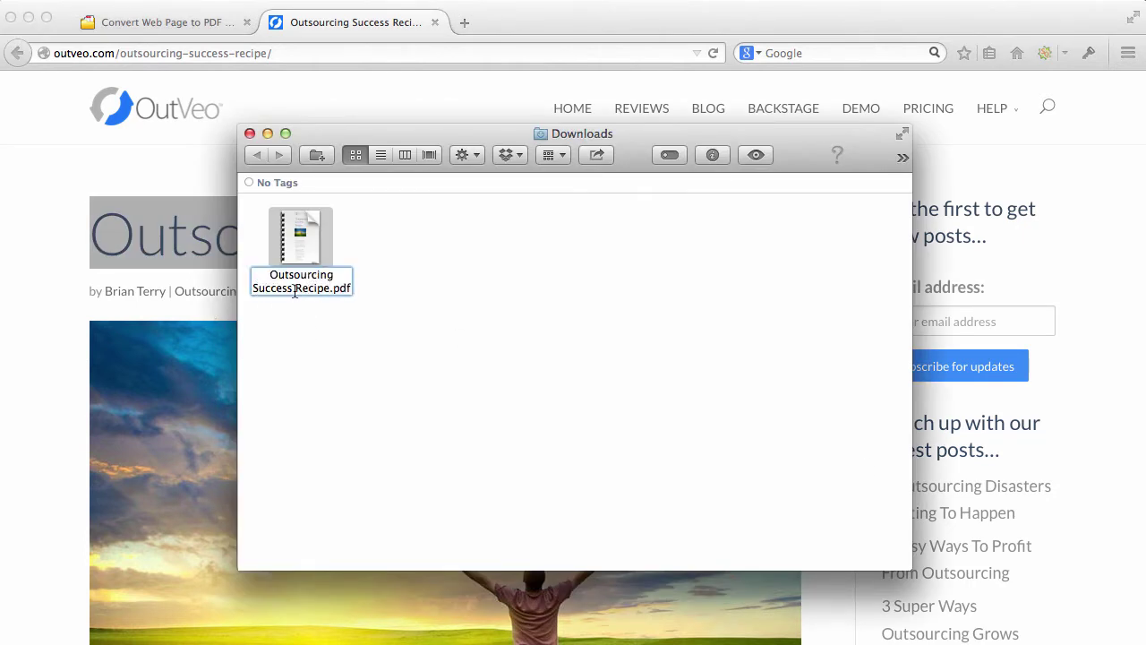
click(292, 287)
key(BackSpace)
text(-)
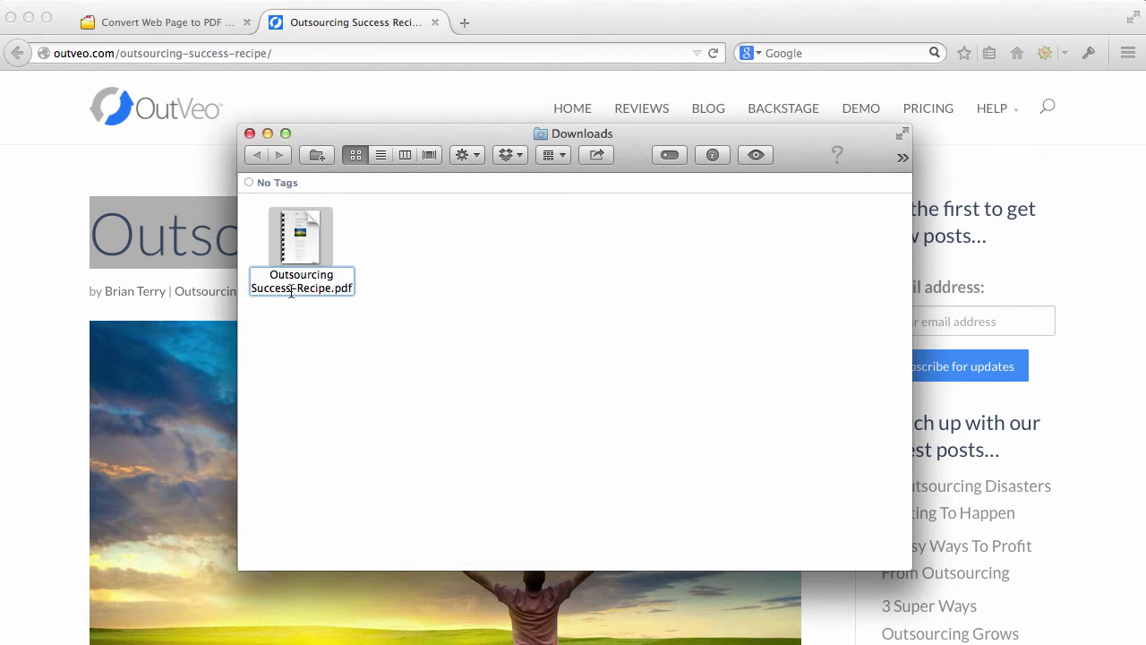
click(251, 287)
key(BackSpace)
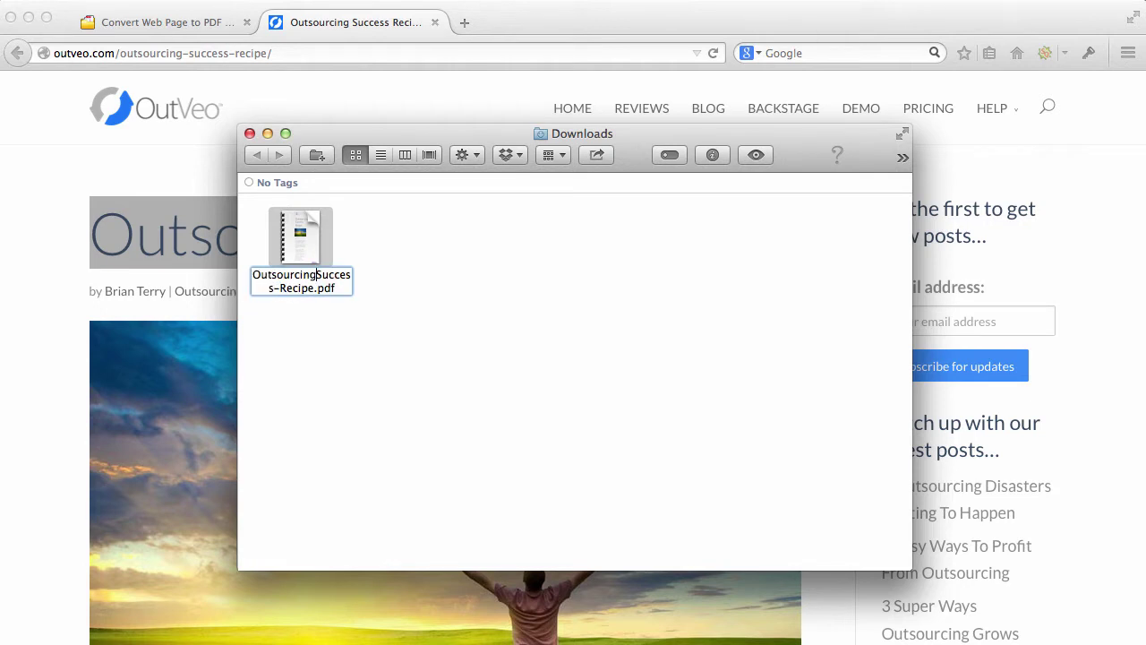
text(-)
key(Return)
Open Outsourcing-Success-Recipe.pdf in Preview and examine the converted article's text, images and links across its pages.
mouse_move(313, 249)
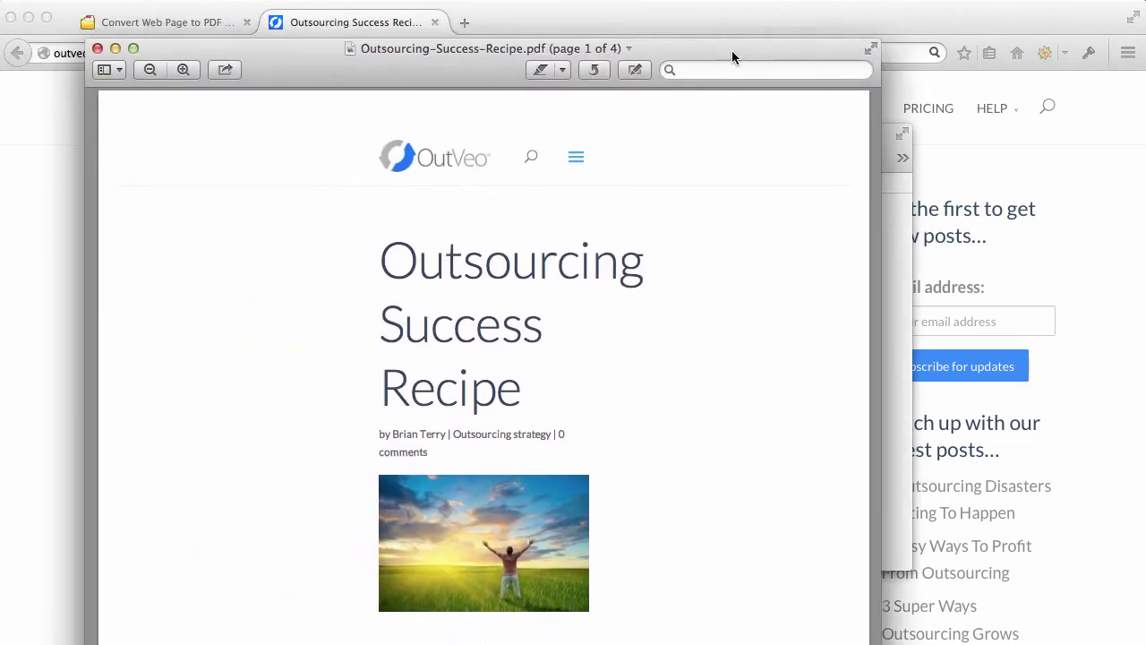
drag(729, 52, 786, 32)
scroll(812, 354, down, 5)
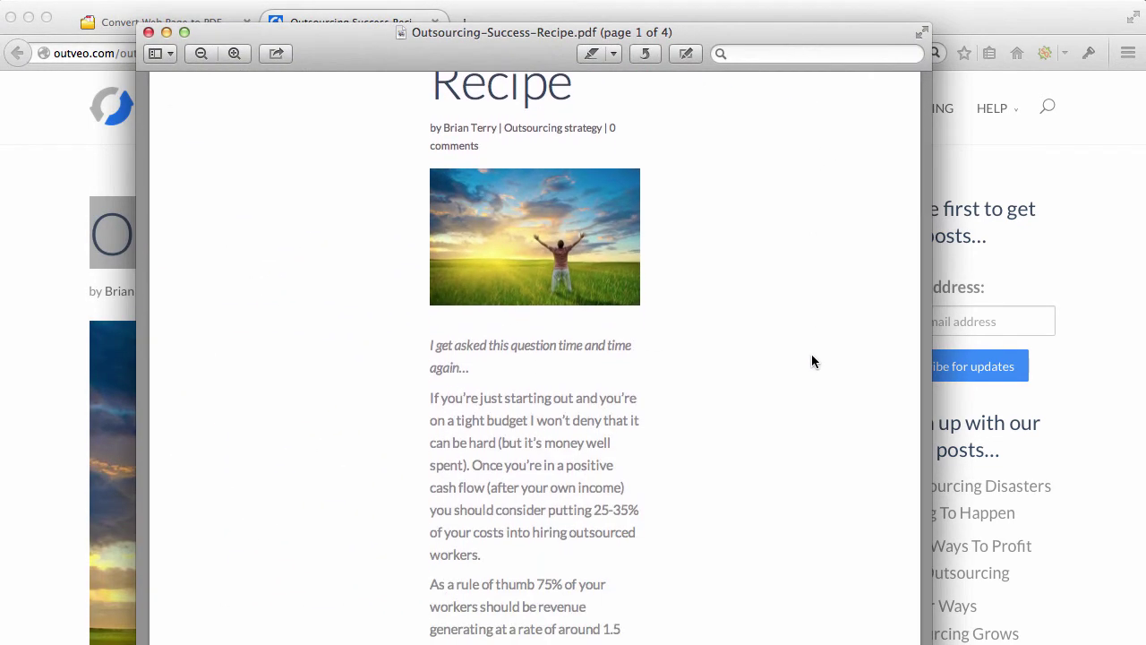
scroll(806, 364, down, 6)
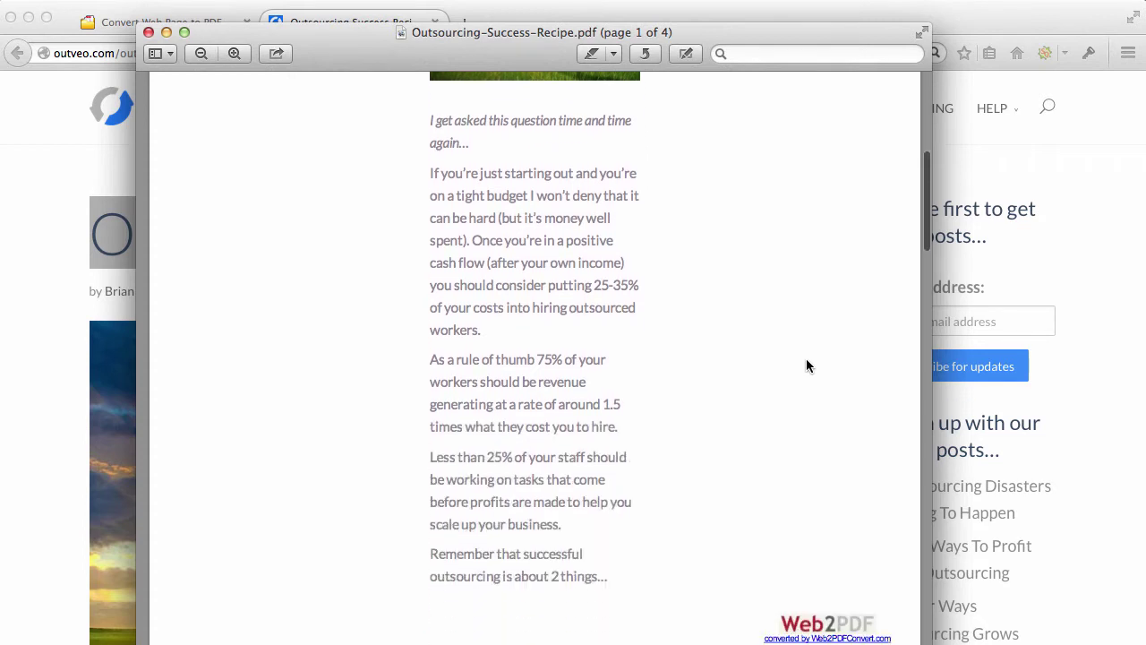
scroll(806, 365, down, 4)
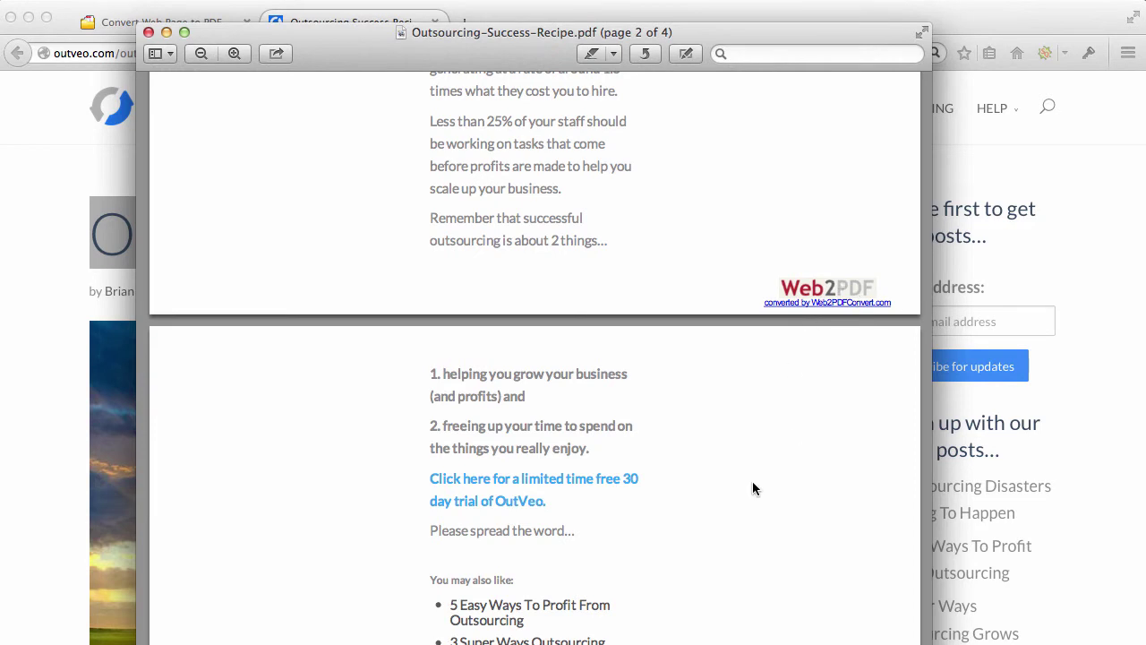
scroll(750, 482, down, 5)
scroll(749, 482, down, 1)
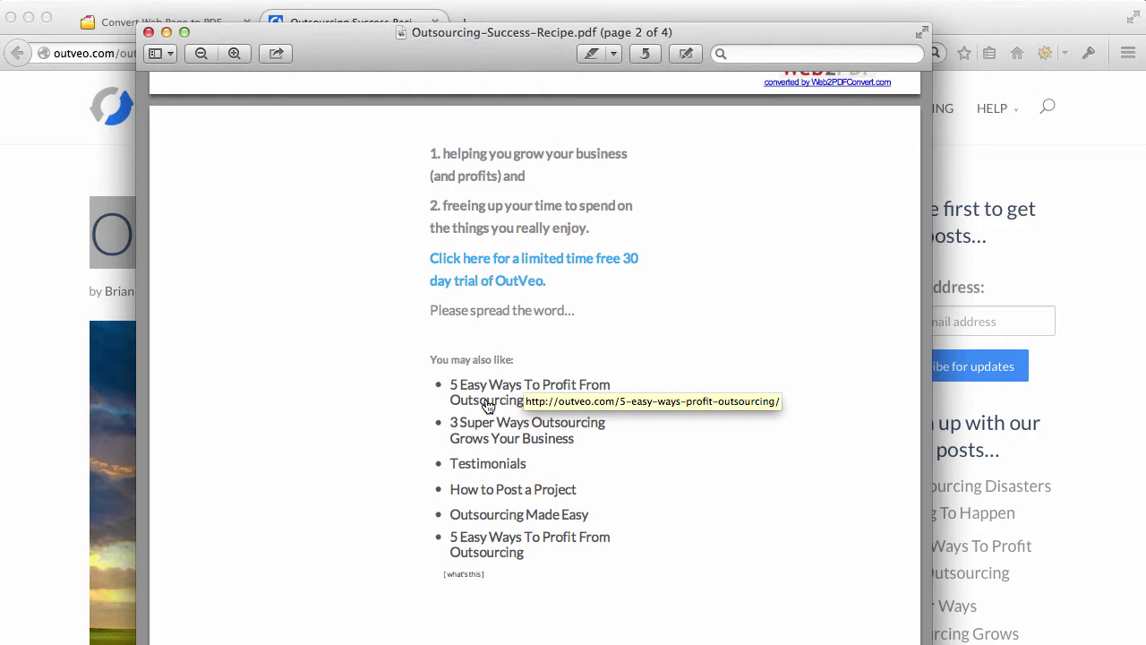
scroll(375, 410, down, 10)
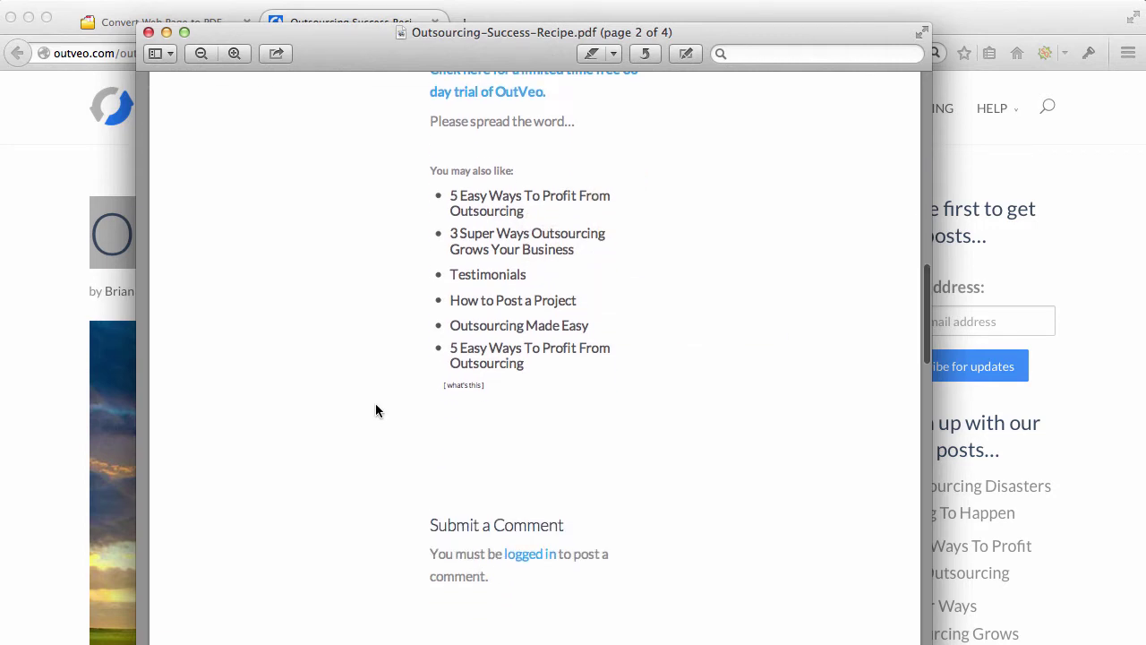
scroll(376, 410, down, 15)
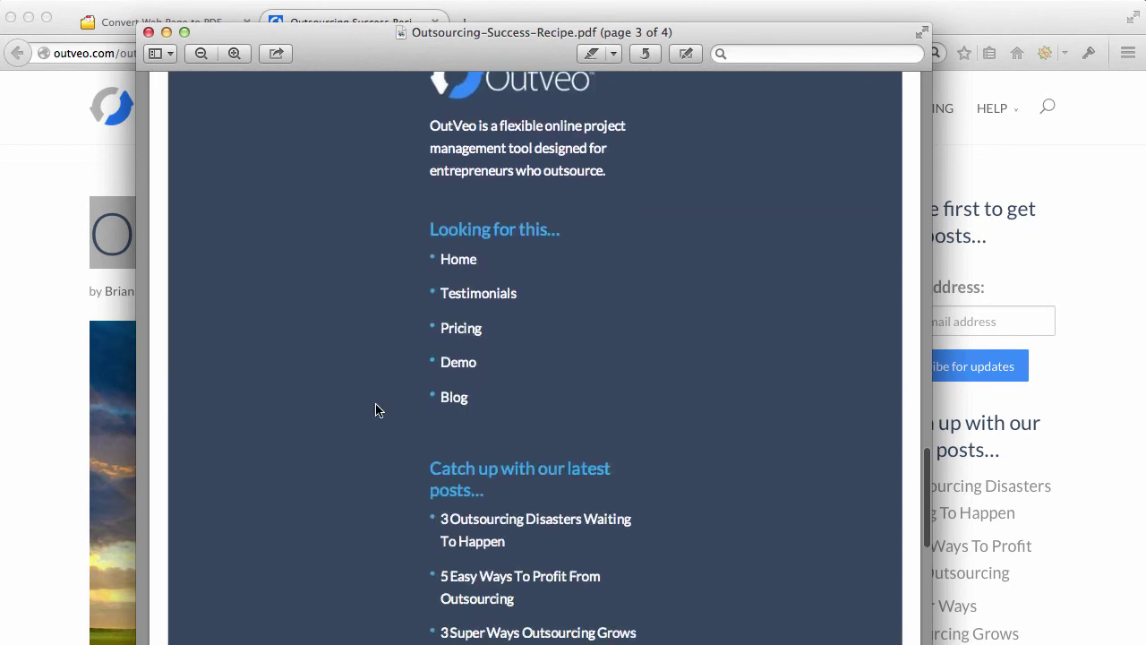
scroll(376, 410, up, 20)
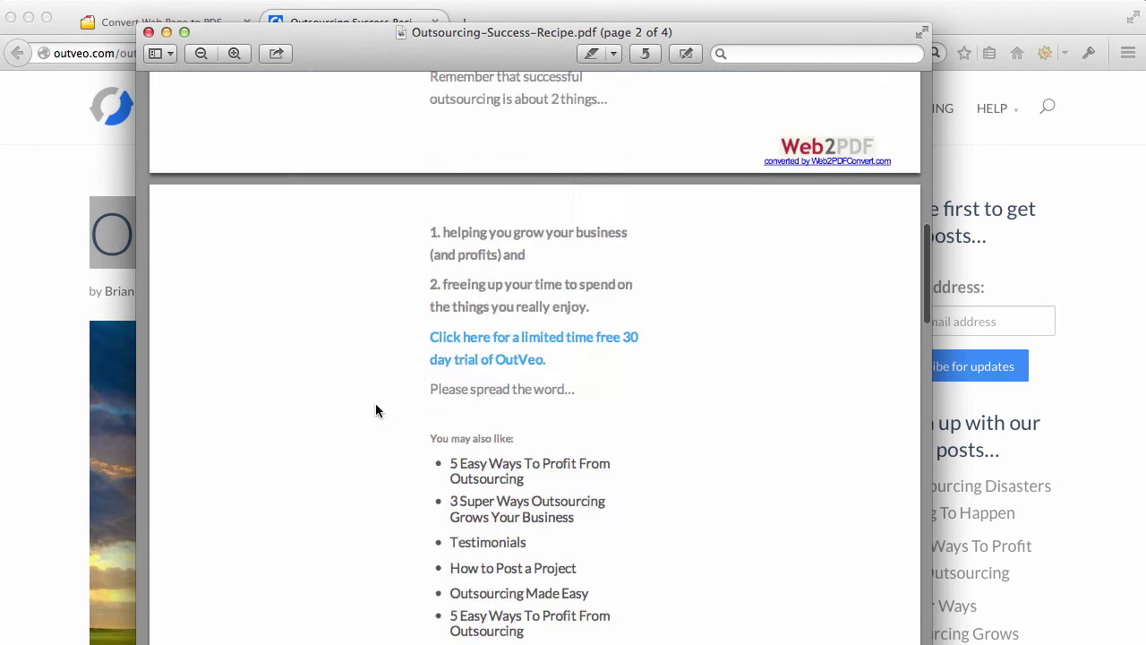
scroll(375, 411, down, 15)
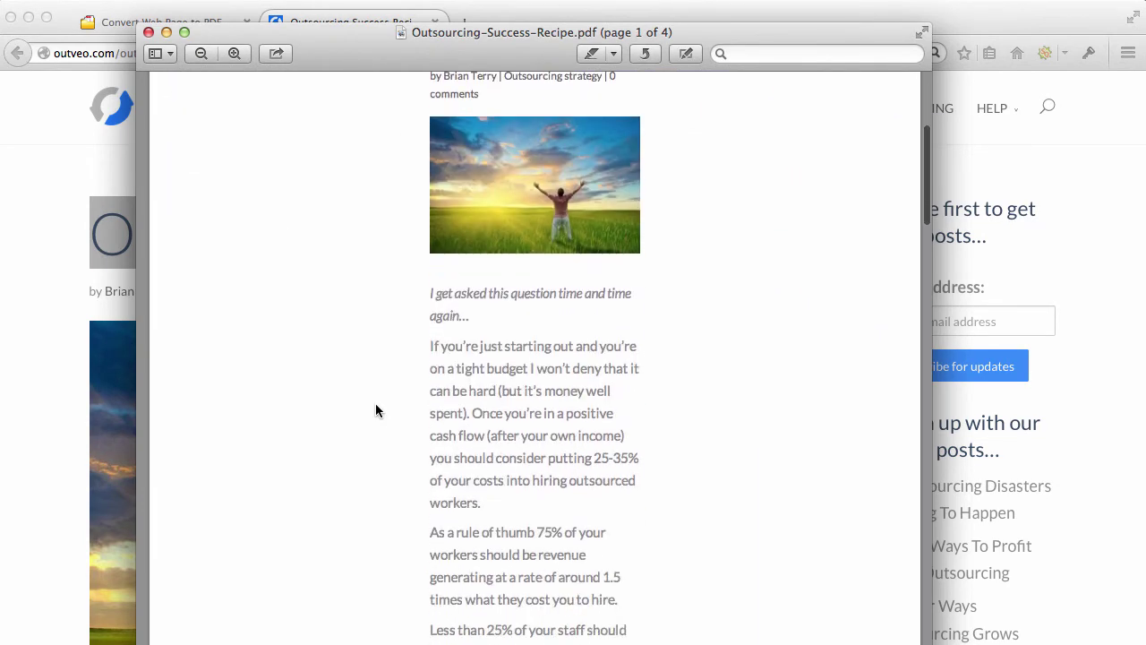
scroll(375, 410, down, 5)
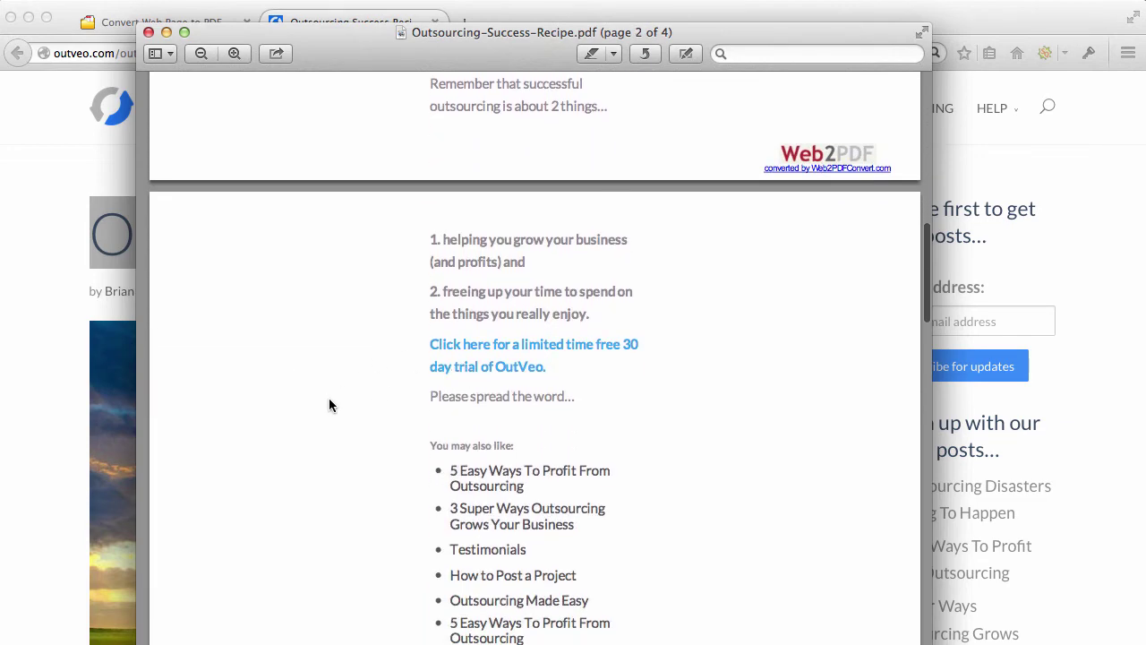
scroll(329, 405, up, 15)
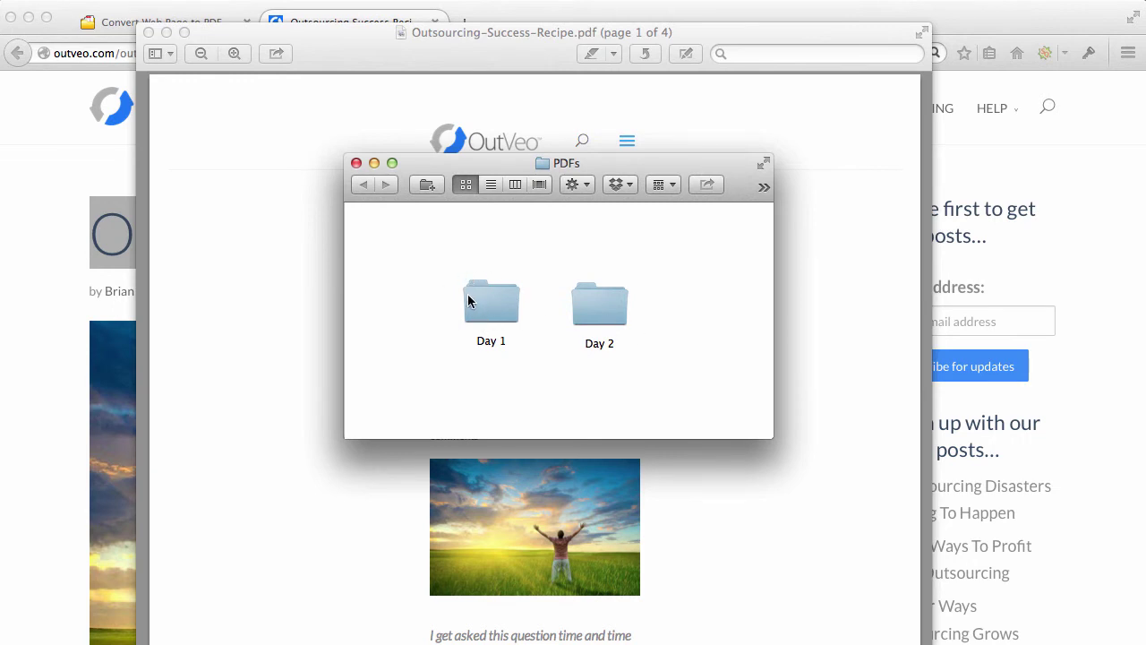
Move Outsourcing-Success-Recipe.pdf from Downloads into the Day 1 folder inside PDFs, check it there, and close the folder and PDF windows.
drag(640, 154, 785, 156)
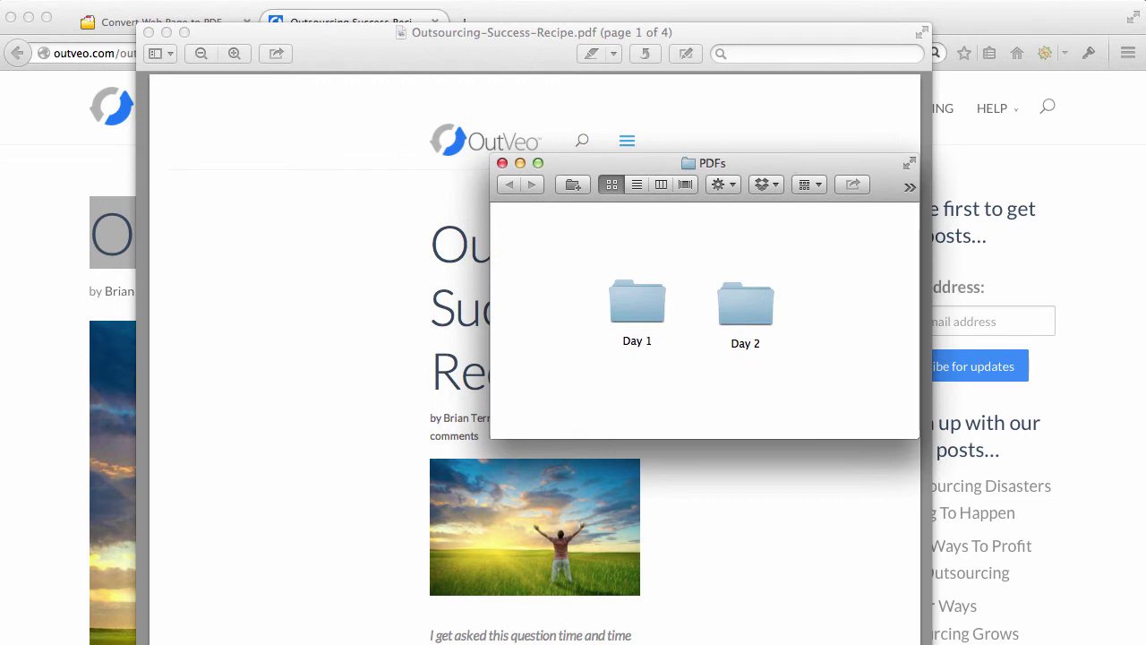
key(super+grave)
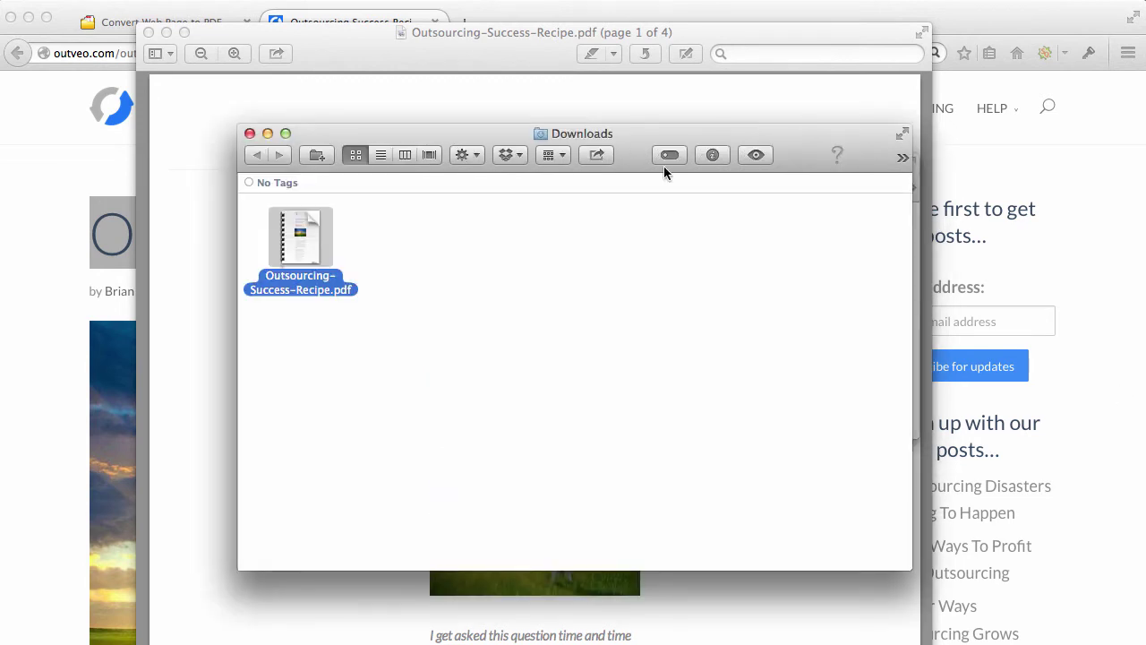
drag(911, 569, 455, 372)
drag(584, 141, 637, 305)
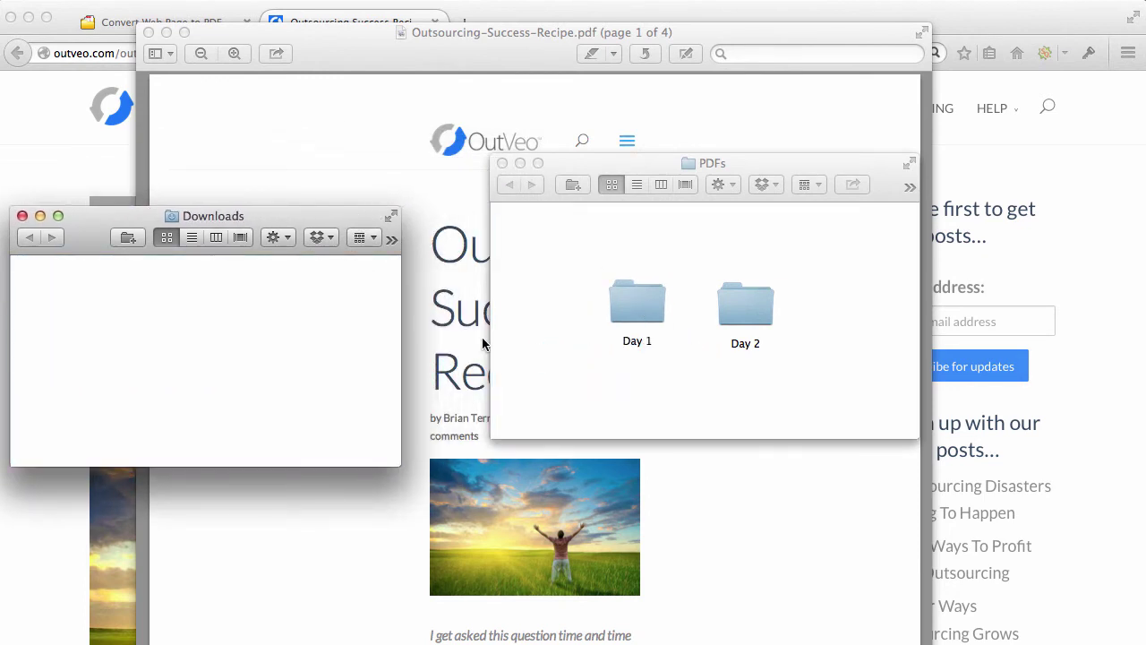
click(22, 216)
double_click(640, 300)
drag(565, 251, 584, 266)
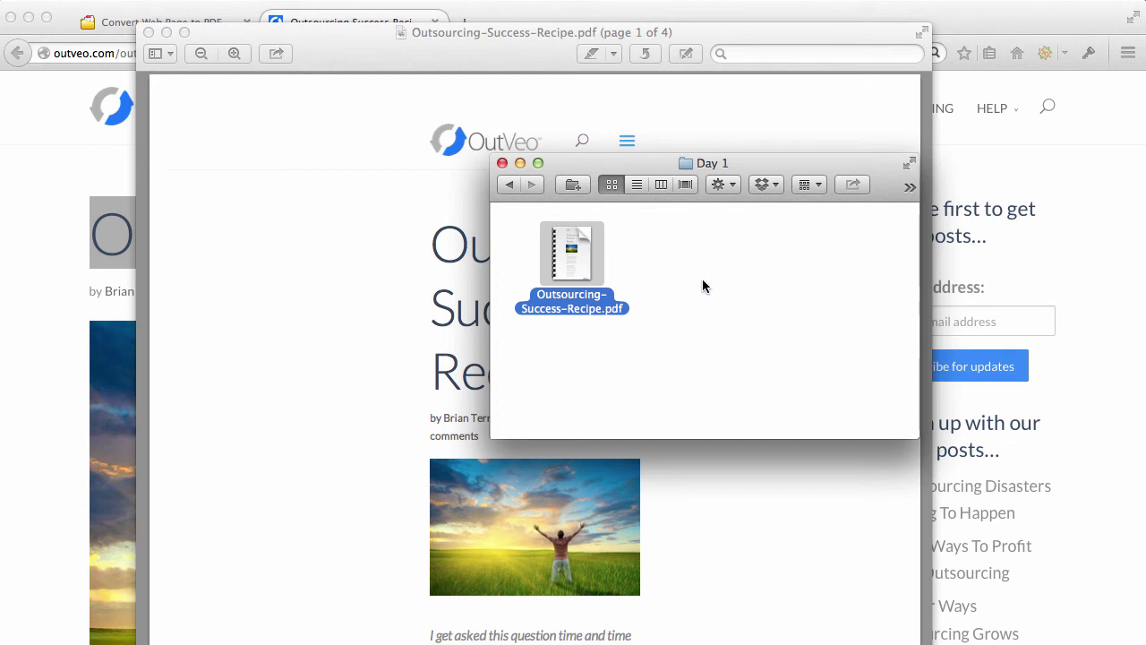
click(503, 163)
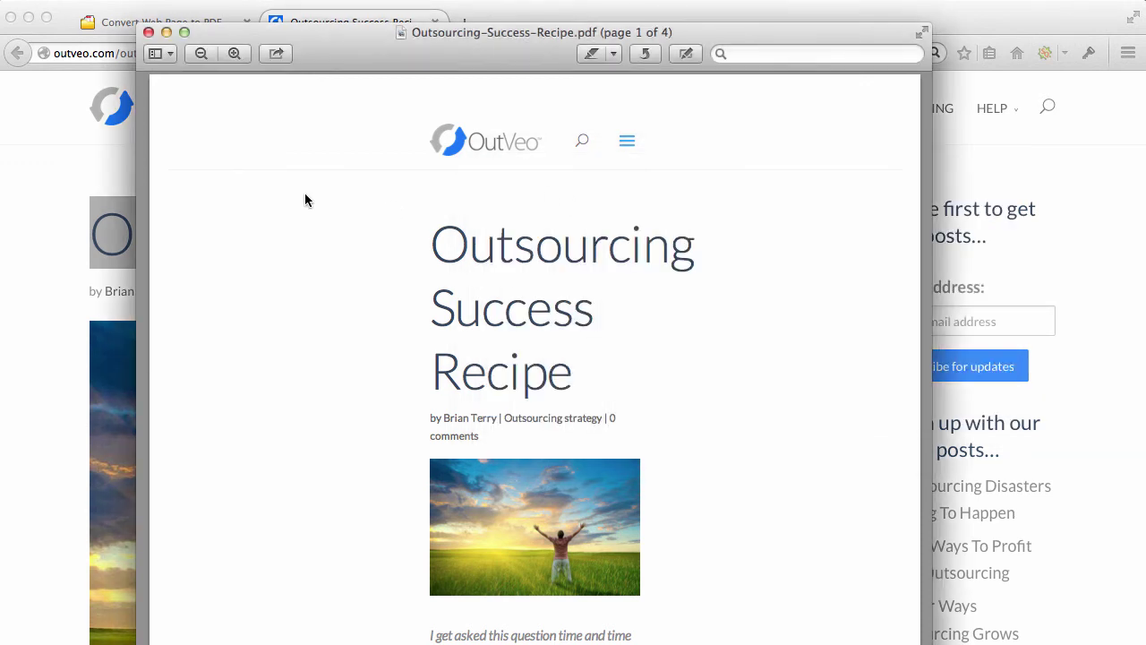
click(148, 32)
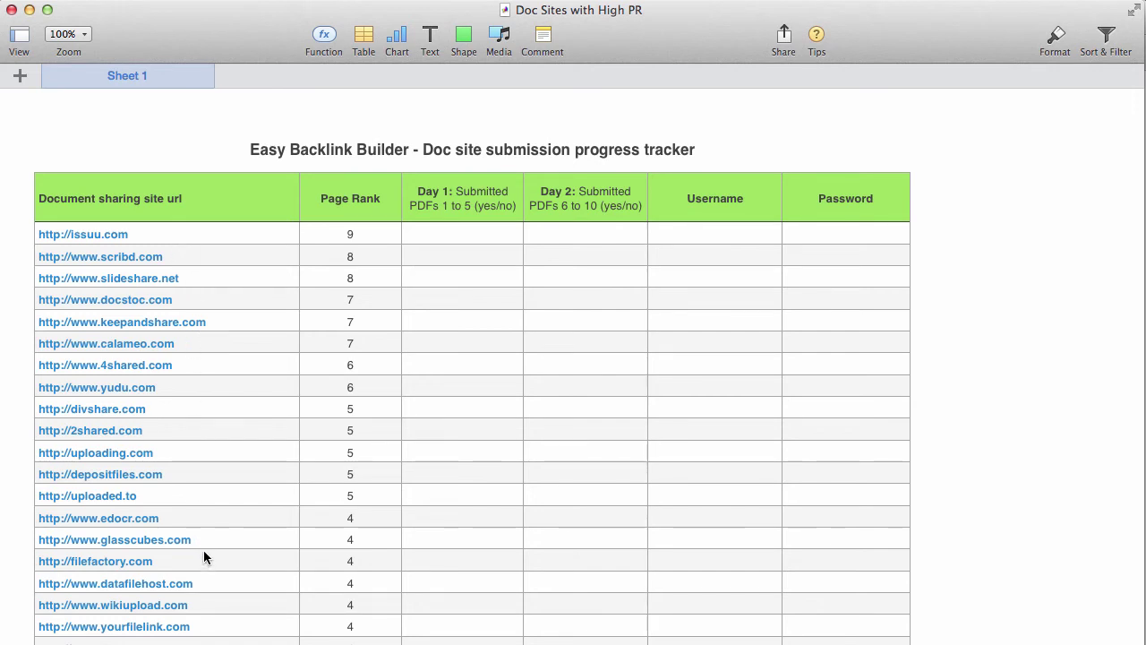
Mark issuu.com as Yes in the Day 1 submission column of the document site progress tracker.
scroll(203, 554, down, 1)
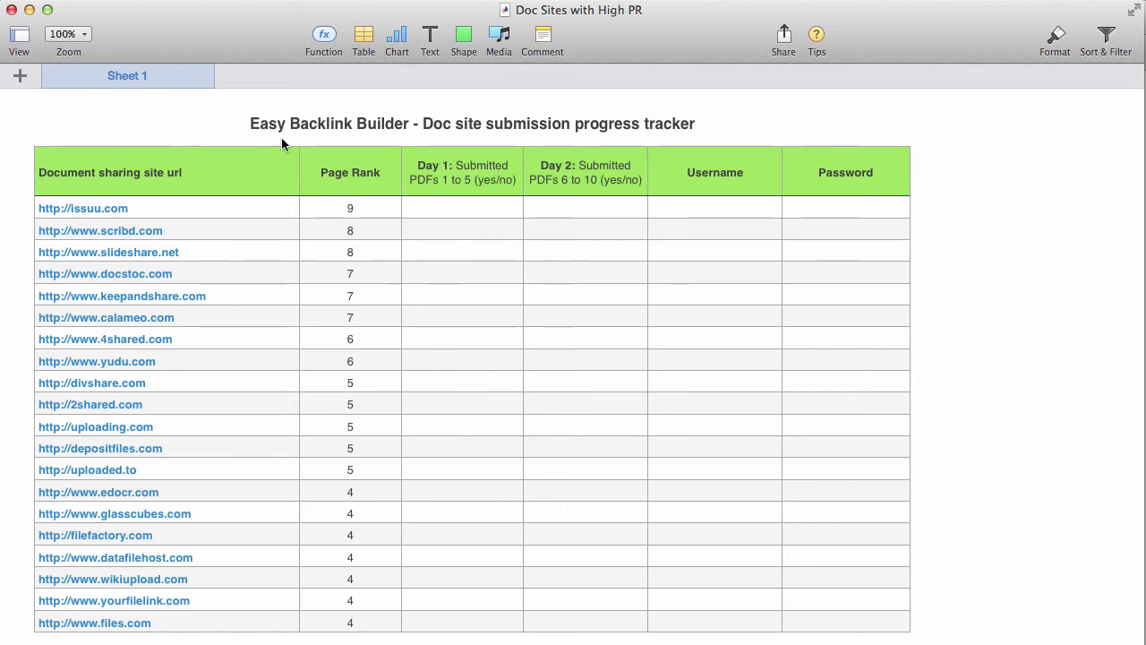
click(457, 206)
double_click(461, 233)
scroll(470, 242, up, 2)
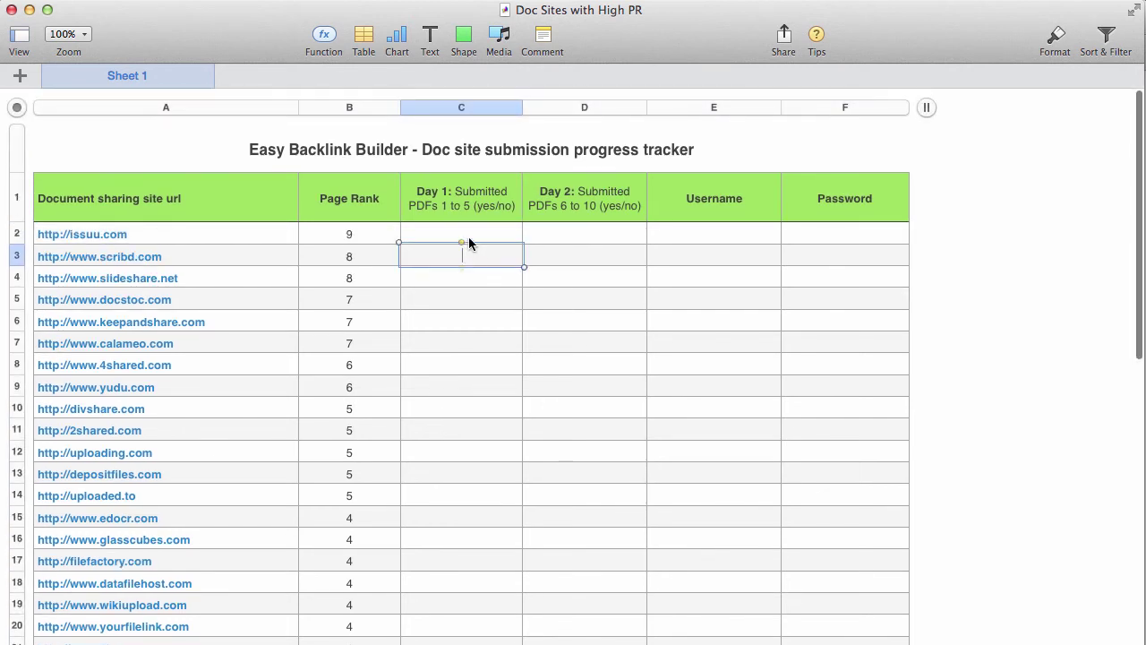
click(469, 236)
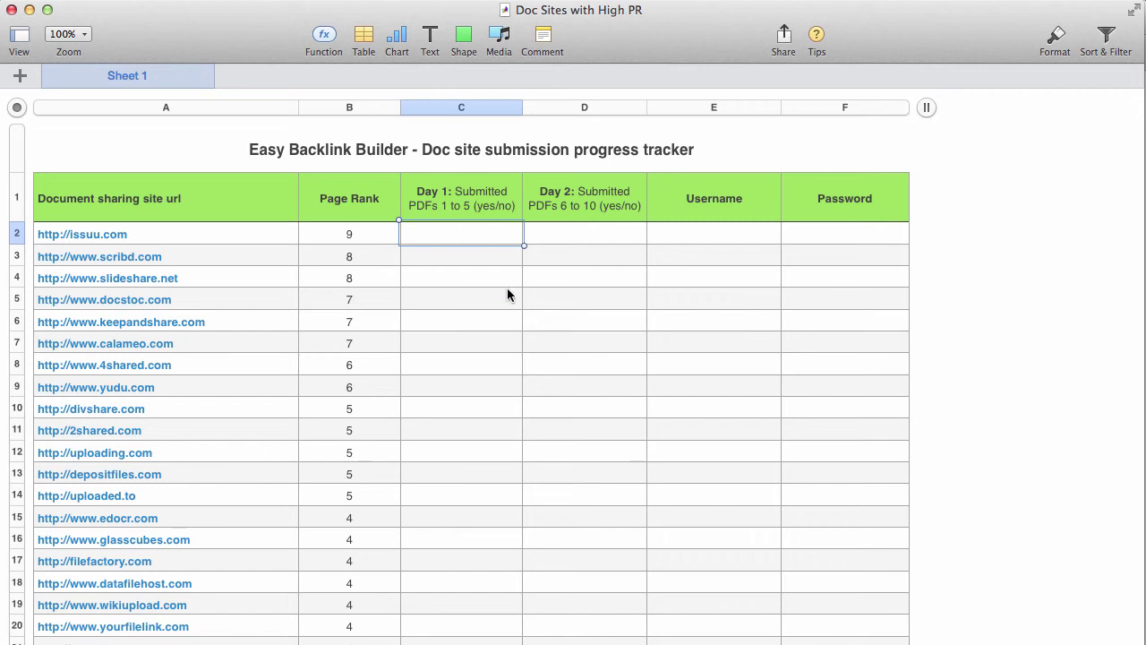
text(Yes)
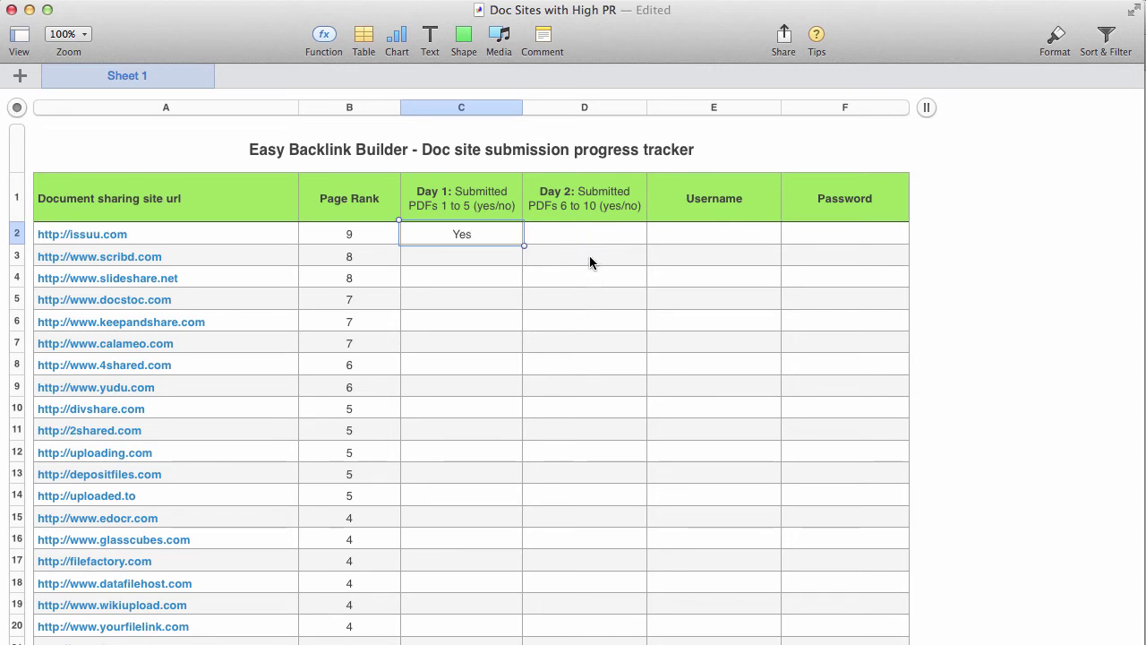
Examine the tracker's Username cell for issuu.com and the site entries for scribd.com and issuu.com.
click(716, 238)
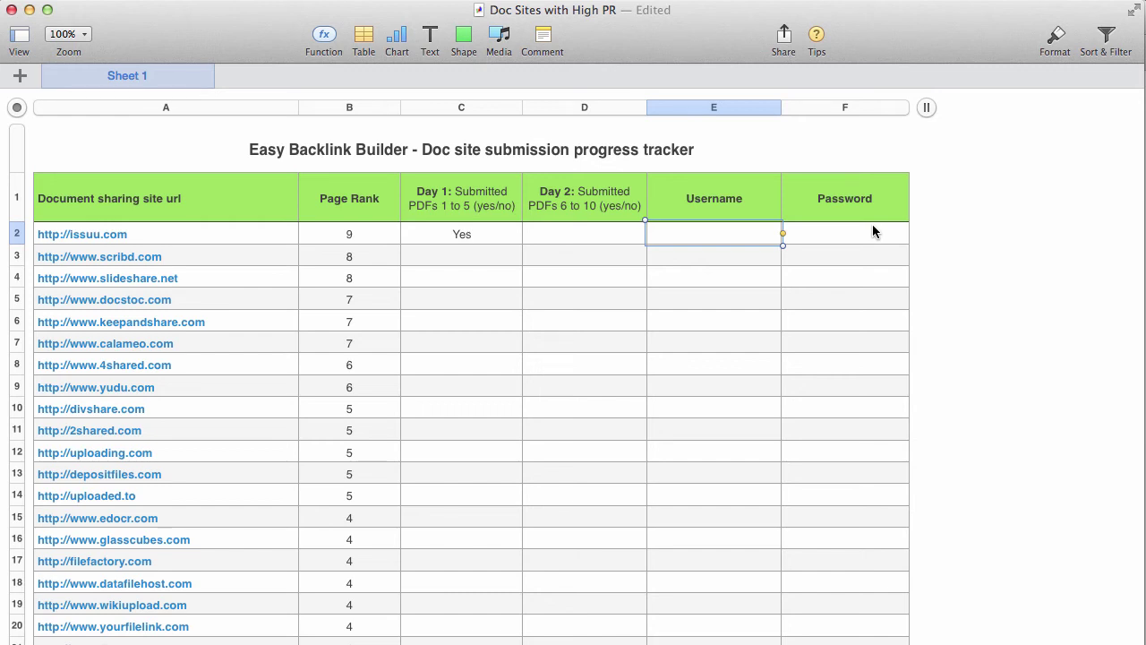
click(214, 258)
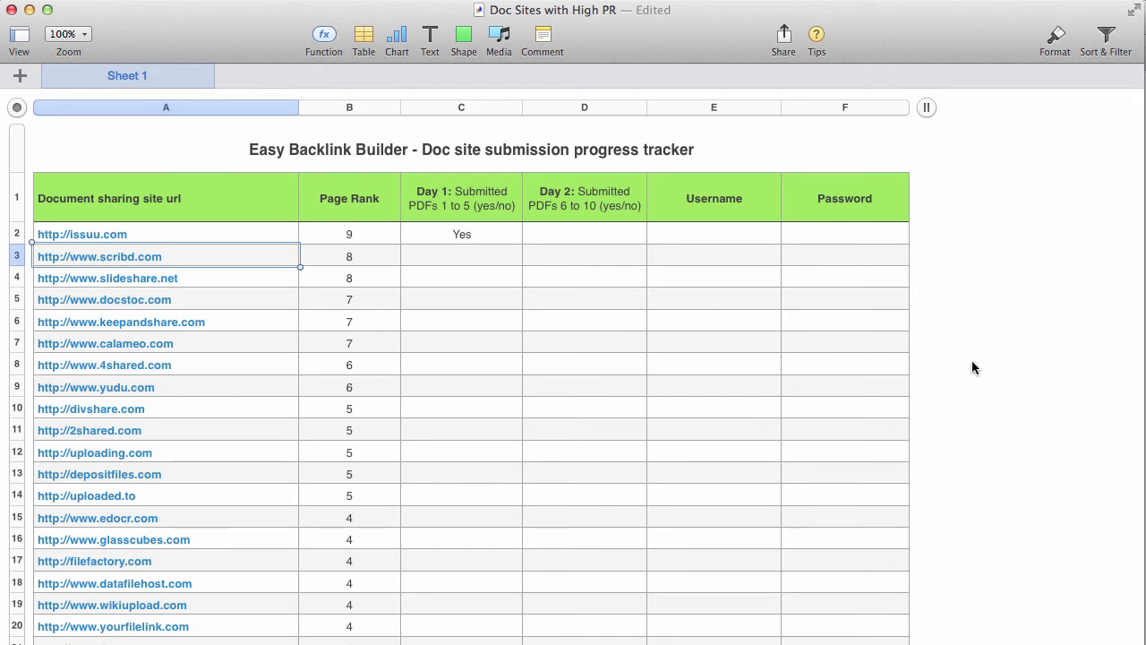
click(201, 233)
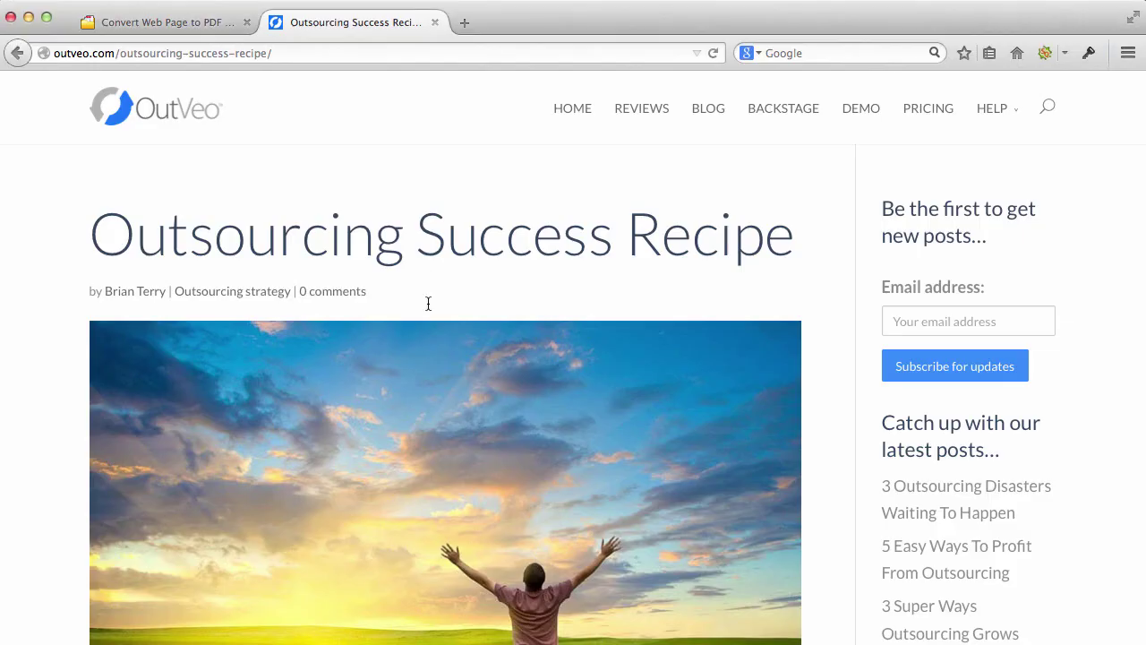
View the Web2PDF conversion page in the browser, and switch to another application.
click(156, 27)
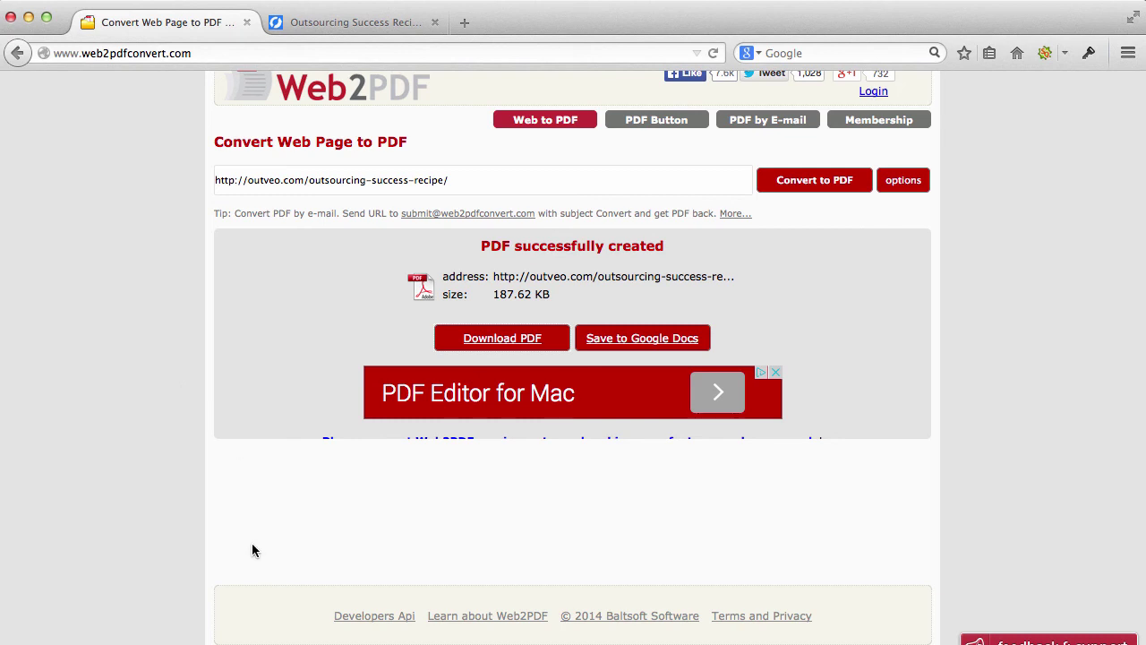
key(super+Tab)
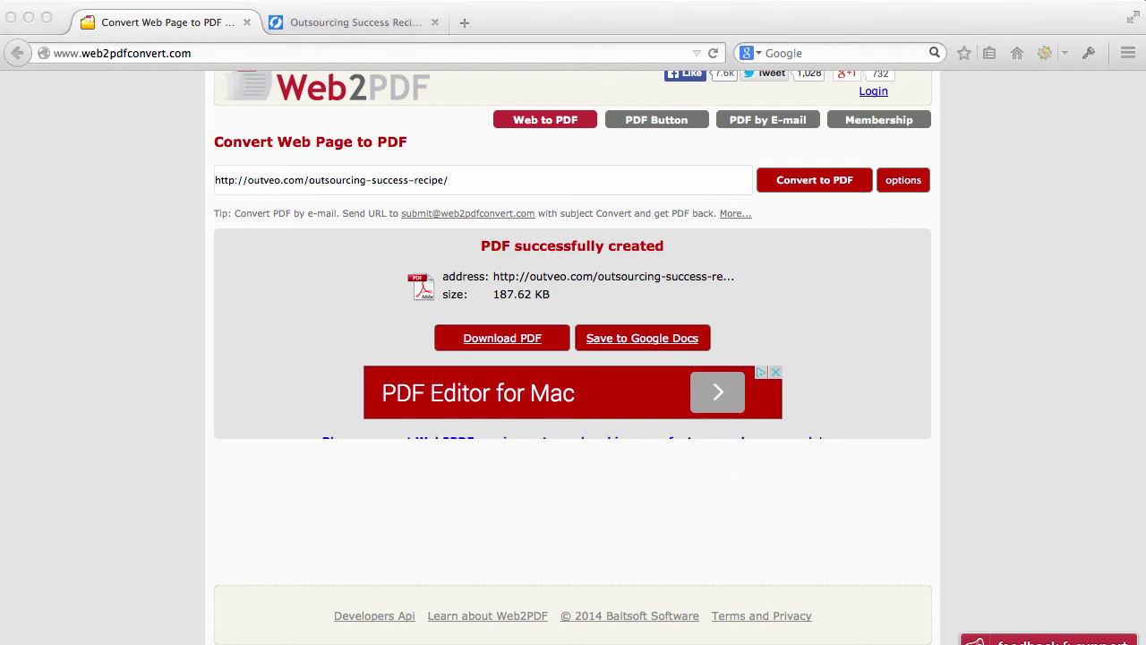